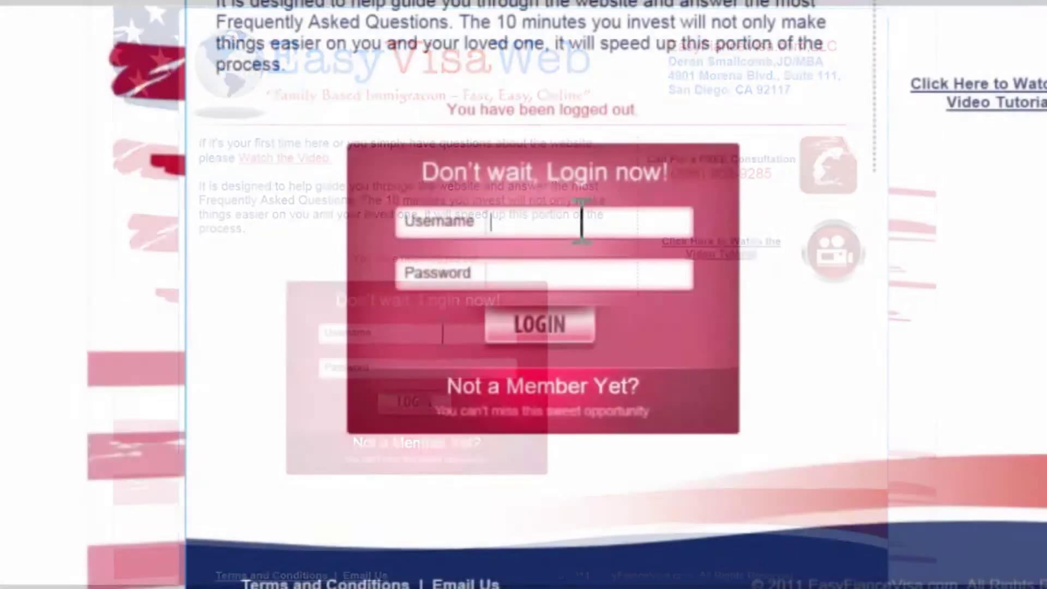
Sign in to EasyVisaWeb with the client account's e-mail and password
left_click(429, 342)
type("example@client.com")
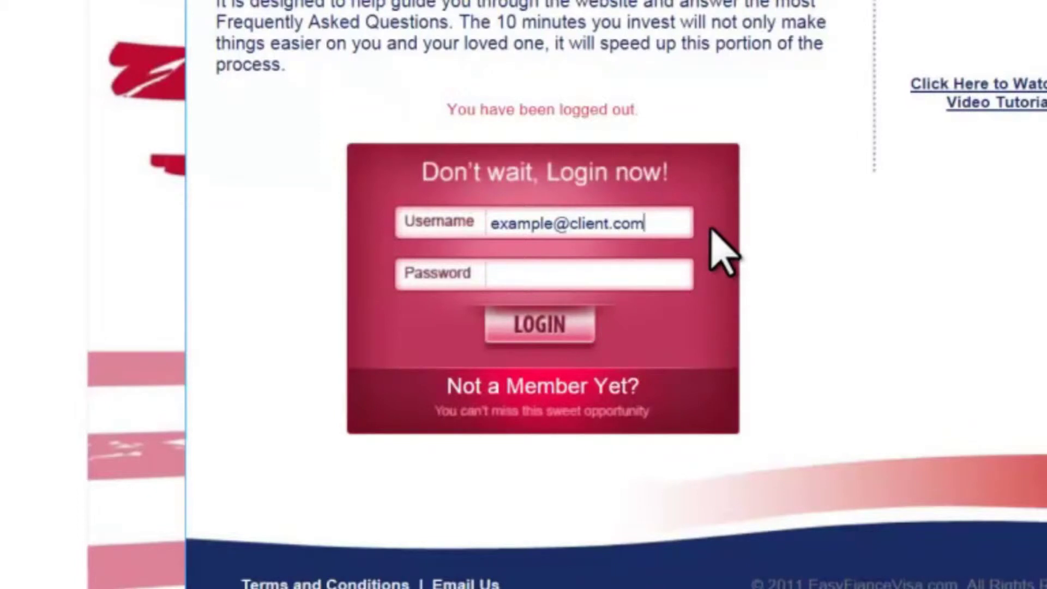
left_click(645, 276)
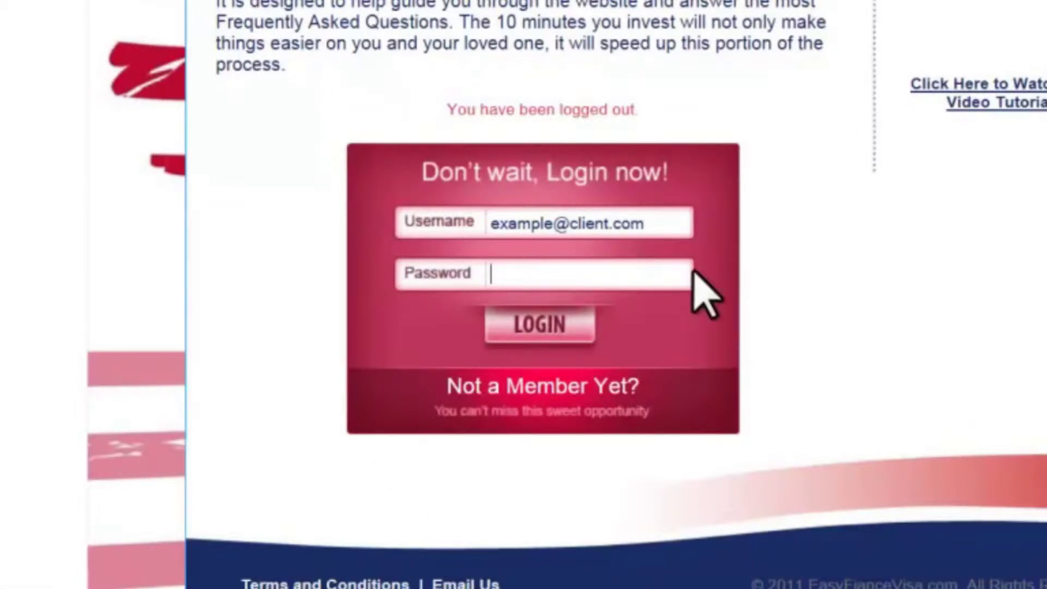
type("1234")
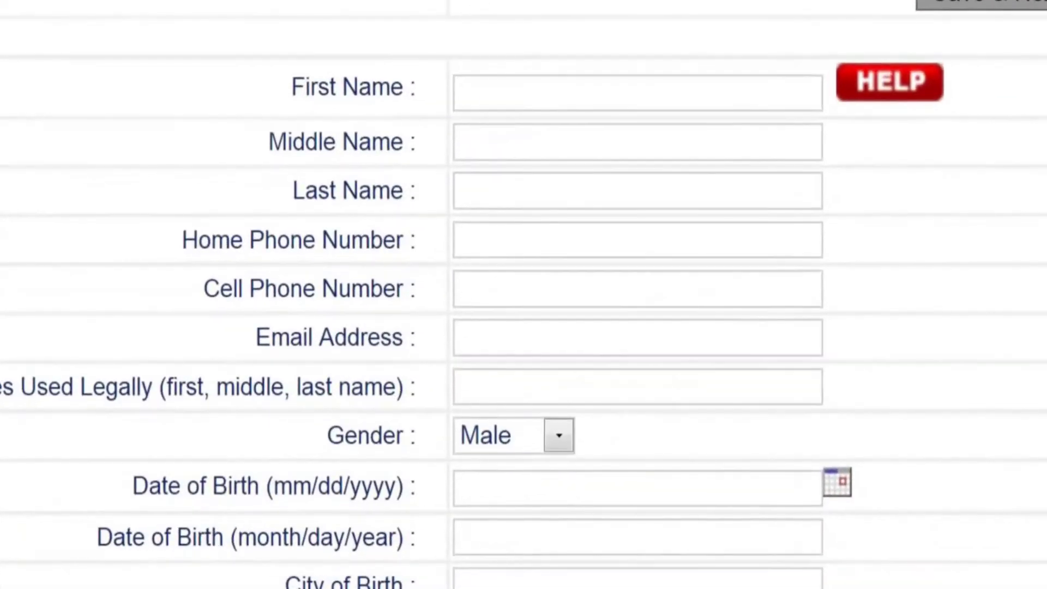
Enter the petitioner's first, middle and last names
type("Sam")
left_click(727, 207)
type("Joe")
left_click(636, 191)
type("John")
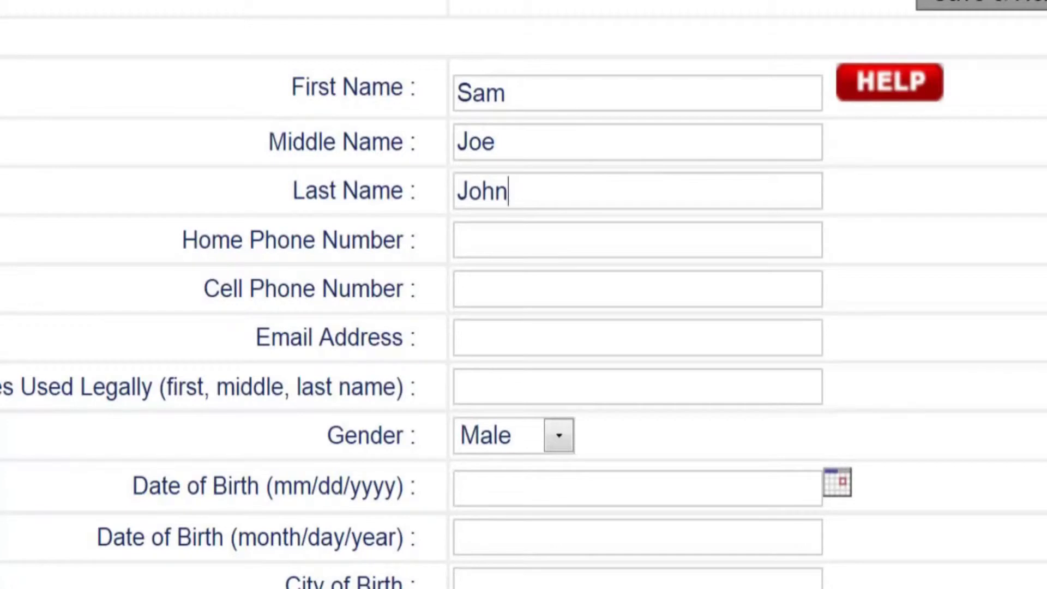
Add the petitioner's home phone and e-mail, 'None' for former names, and keep gender Male
left_click(636, 240)
type("888-888-8888")
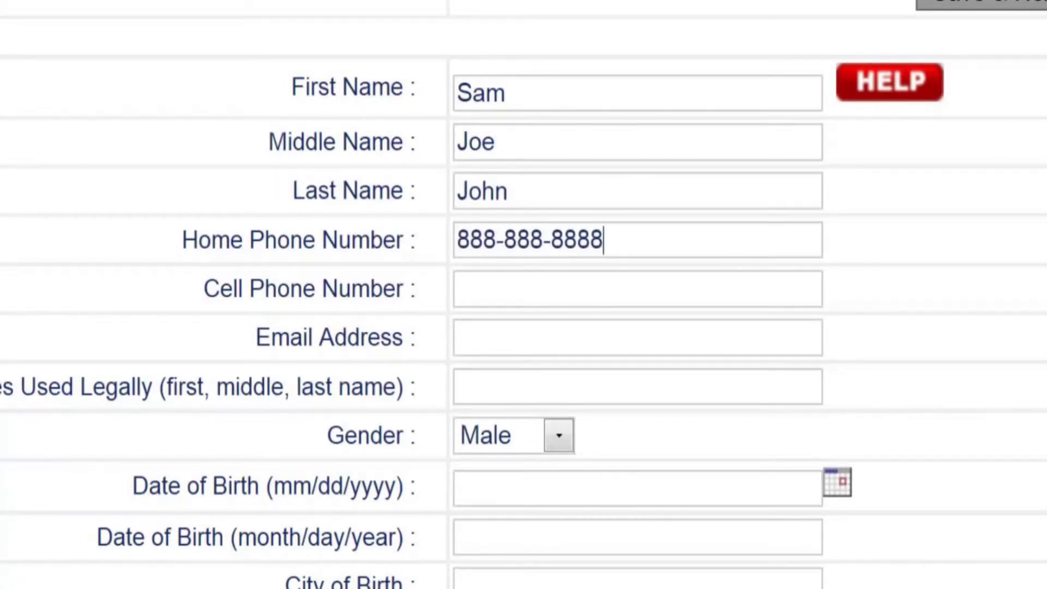
left_click(637, 338)
type("example@client.com")
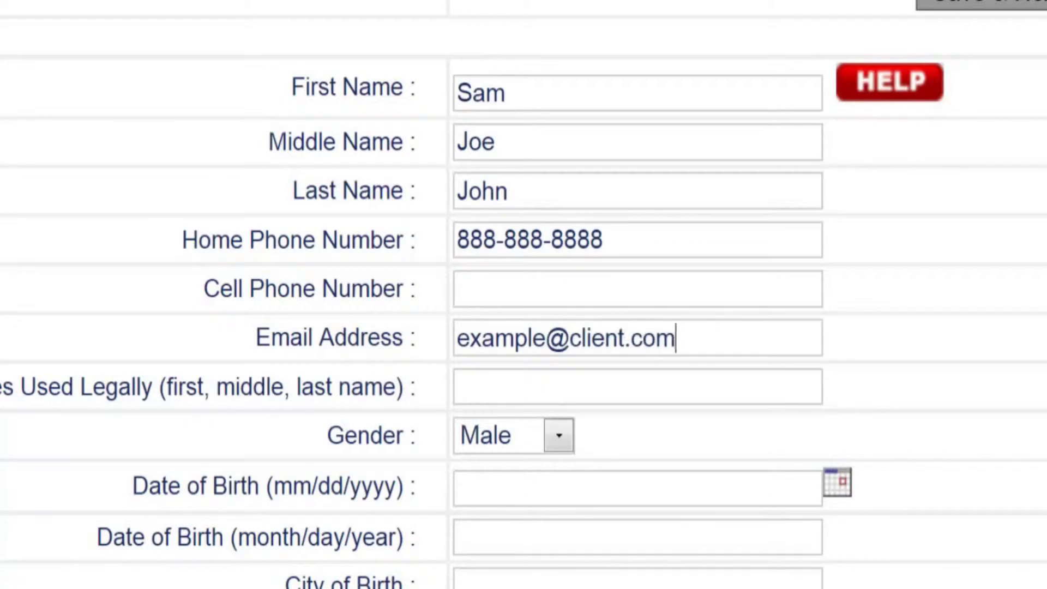
left_click(637, 387)
type("None")
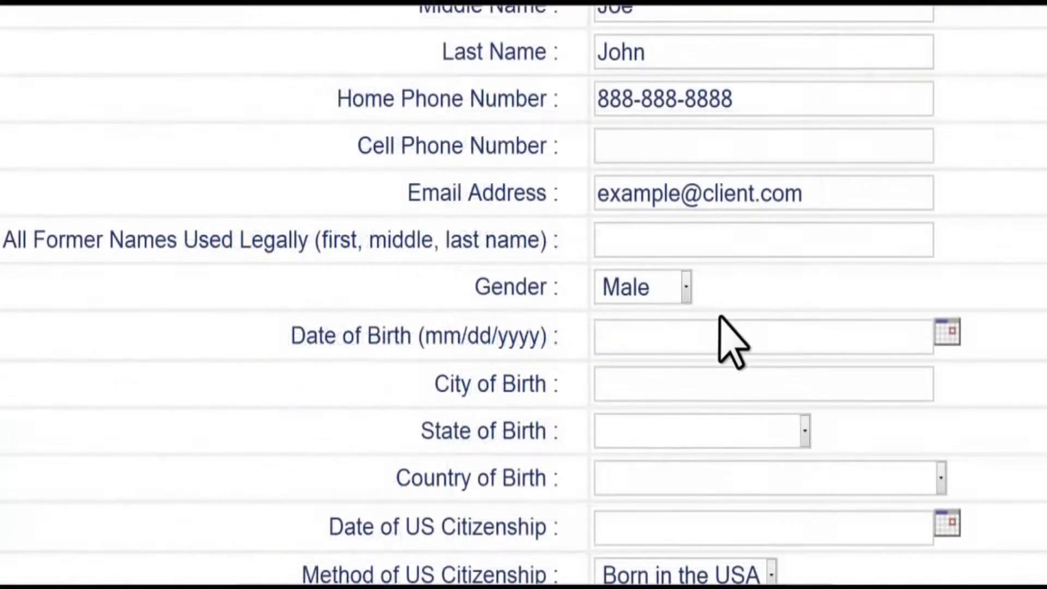
left_click(686, 286)
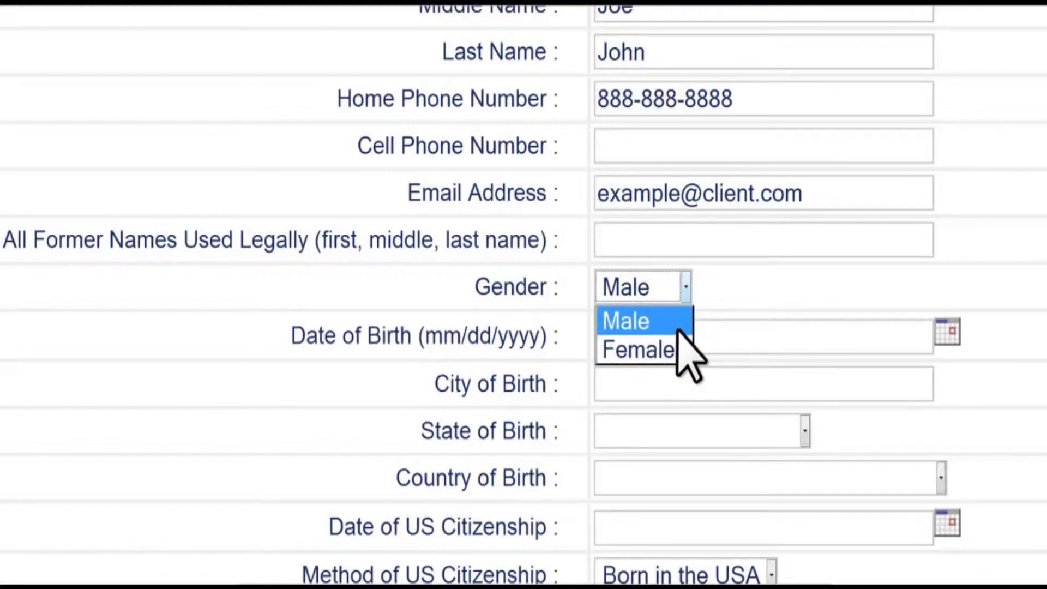
left_click(678, 331)
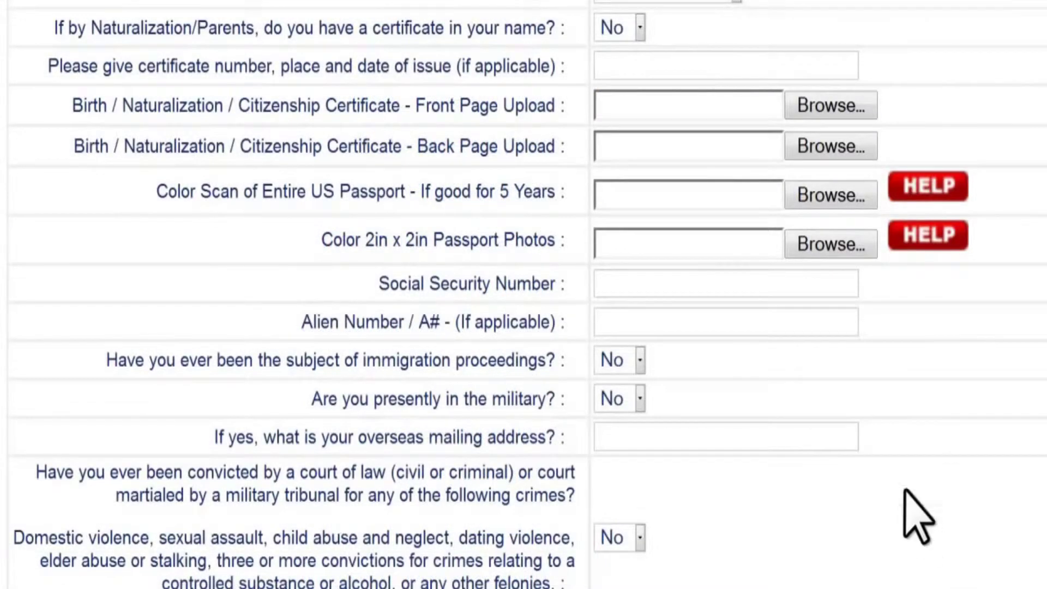
Attach 'Birth Certificate Front Sample .gif' from the Desktop as the front page upload
left_click(854, 106)
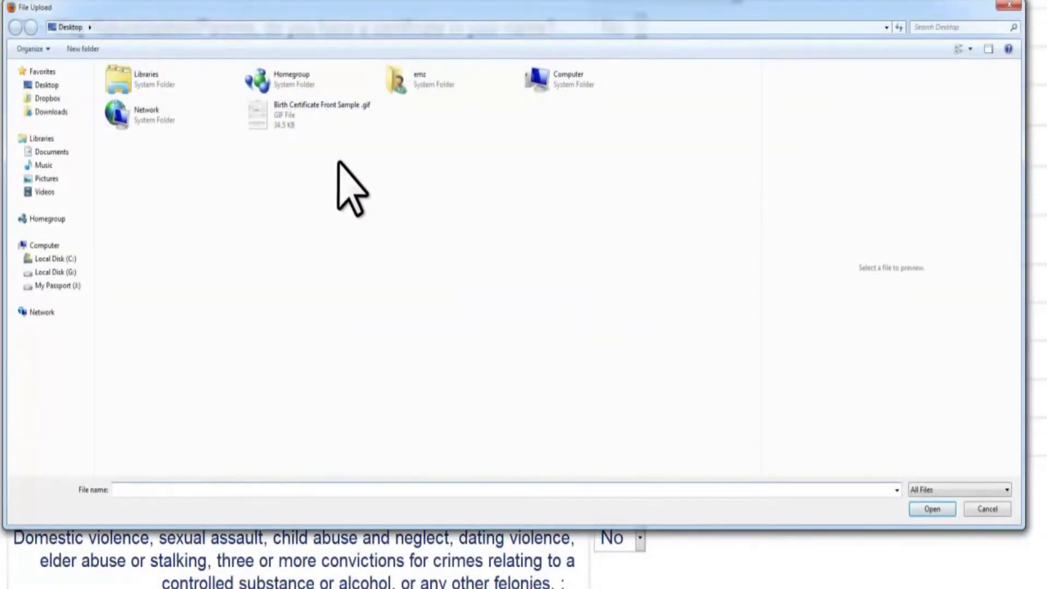
left_click(276, 127)
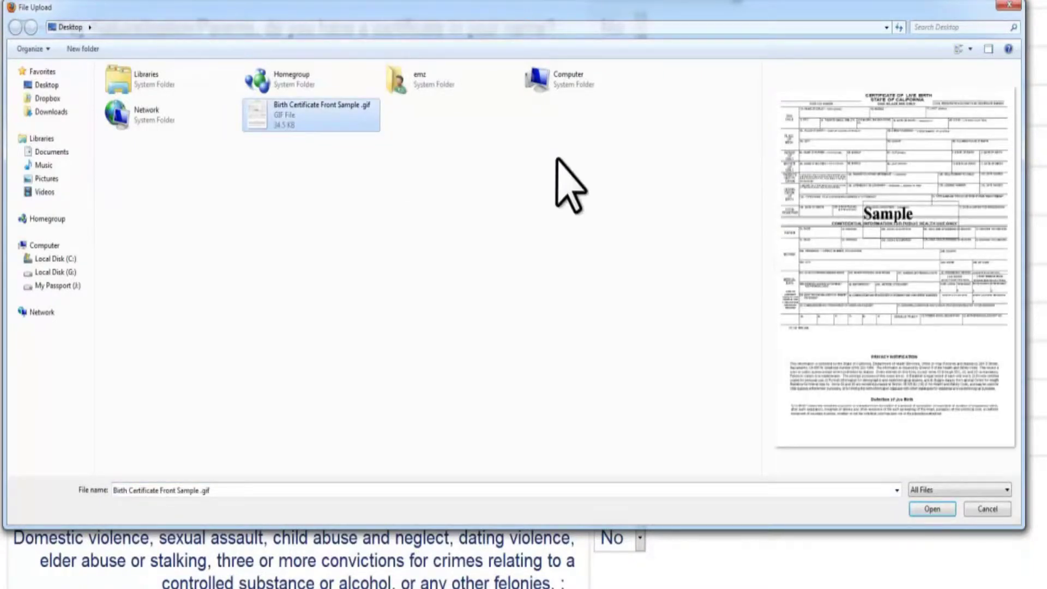
left_click(930, 513)
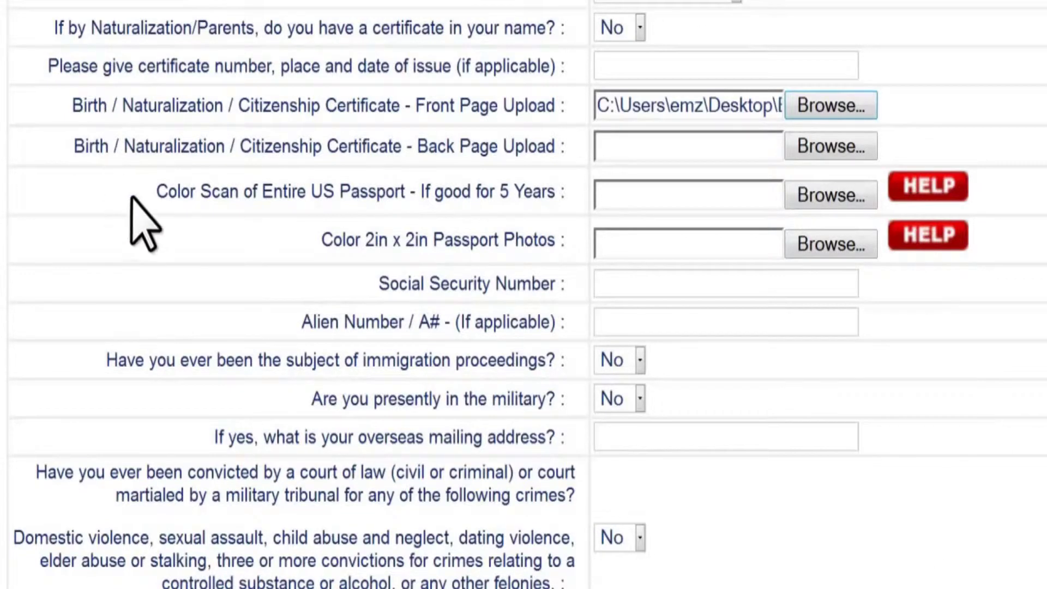
Highlight the 'Color Scan of Entire US Passport' label, then clear the highlight
left_click_drag(148, 195, 565, 202)
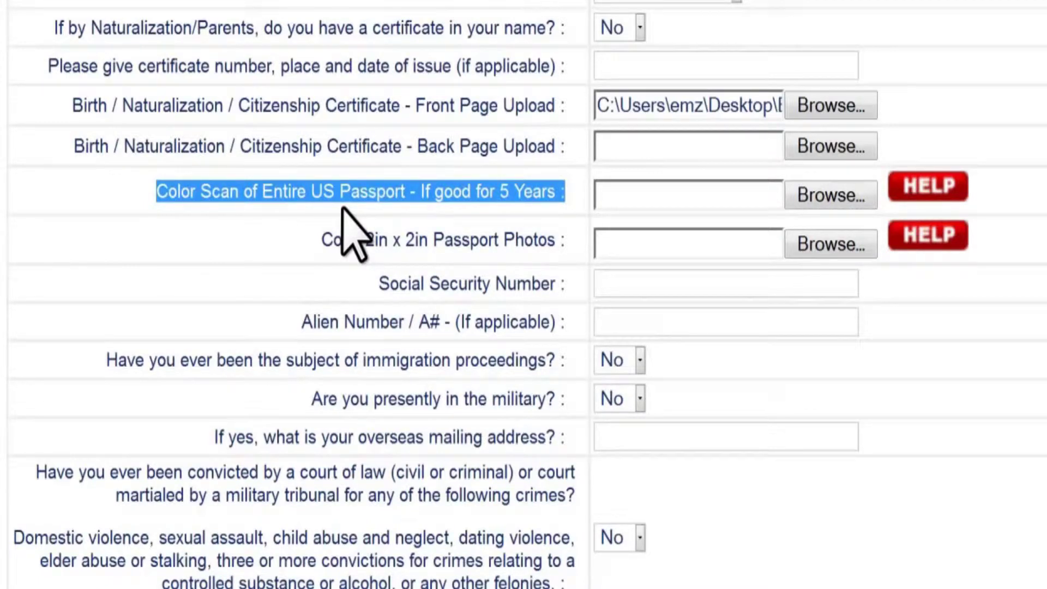
left_click(347, 213)
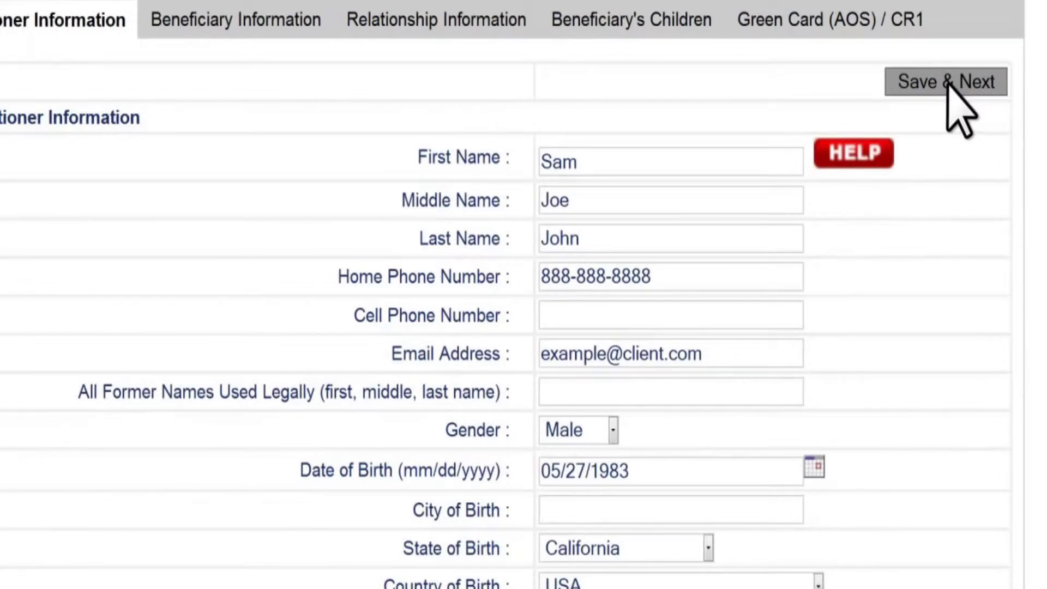
Save to Beneficiary Information, then return to Petitioner Information past the unfilled-fields warning
left_click(947, 80)
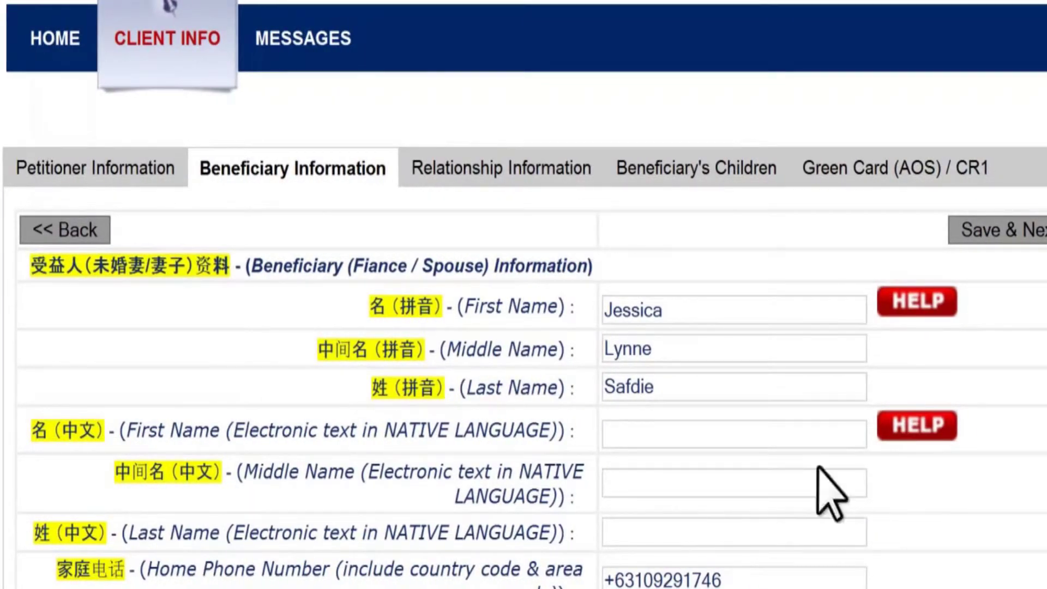
left_click(147, 180)
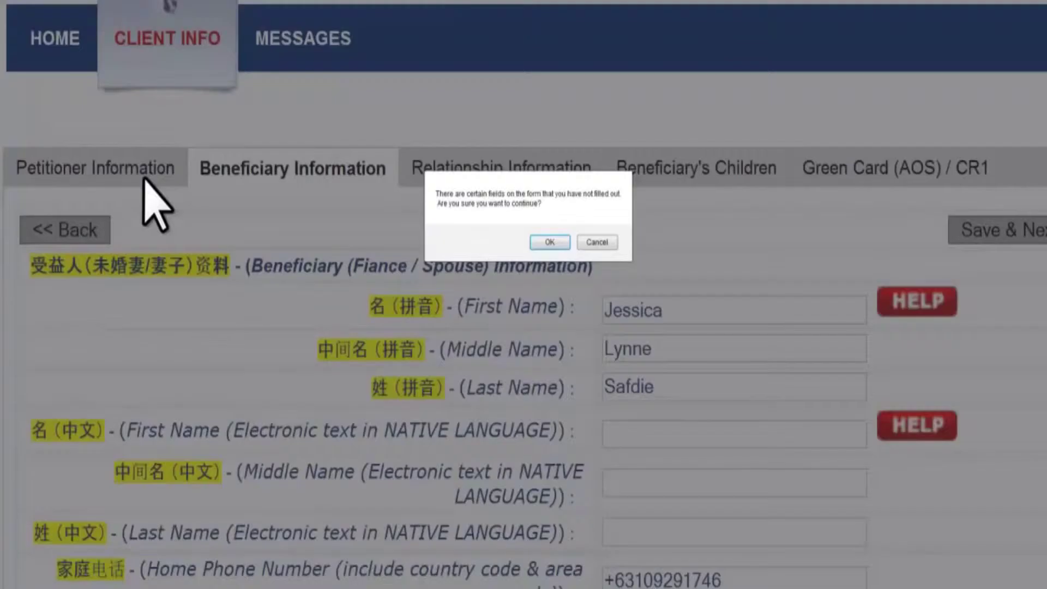
left_click(556, 243)
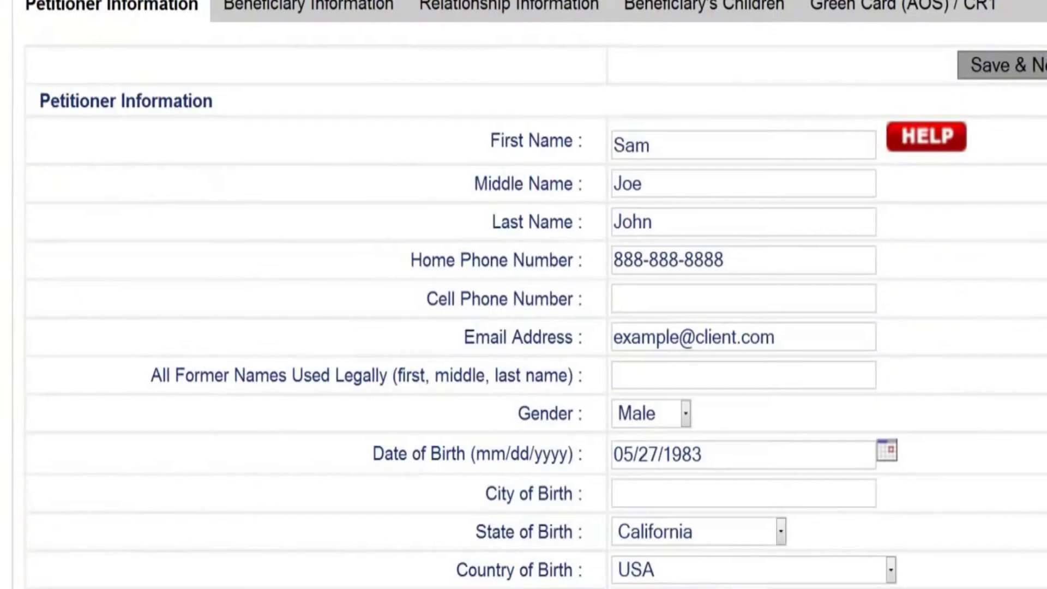
scroll(726, 469, "up", 3)
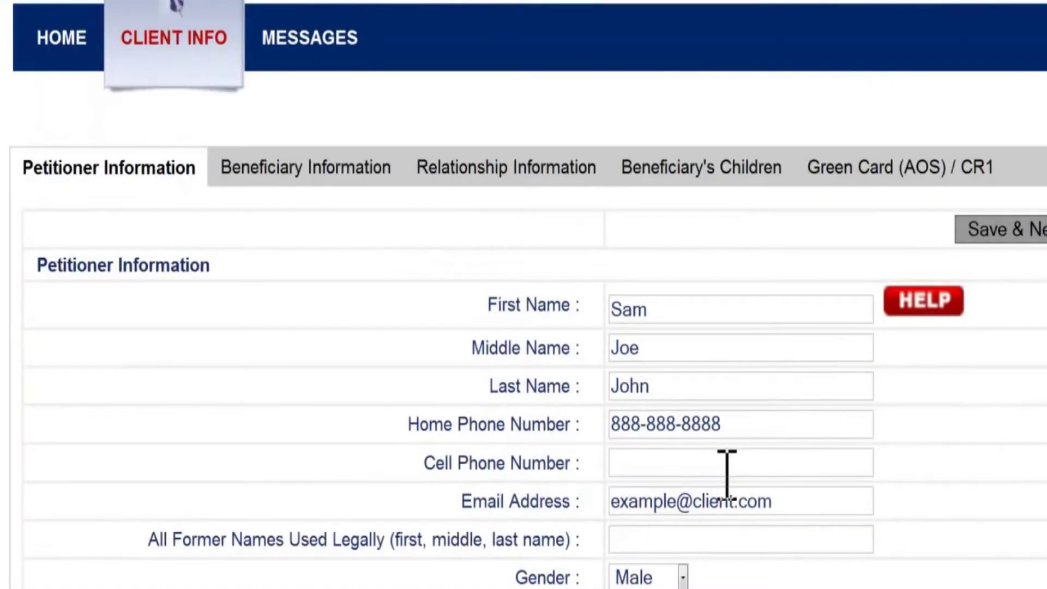
Scroll down the Petitioner Information form to the remaining financial fields
scroll(727, 474, "down", 12)
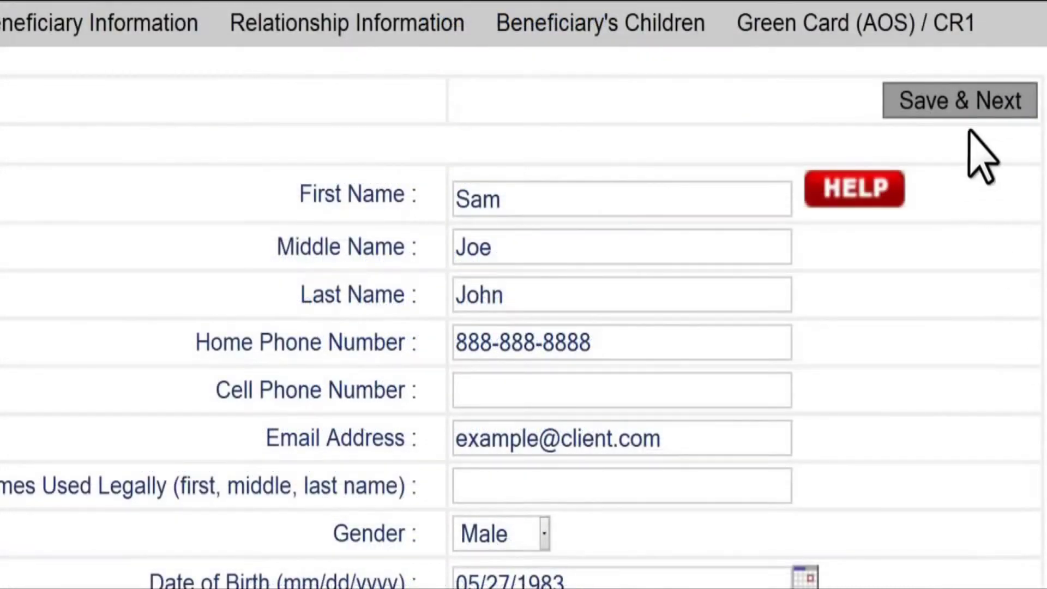
Save the petitioner section past the warning and enter the beneficiary's first, middle and last names
left_click(978, 112)
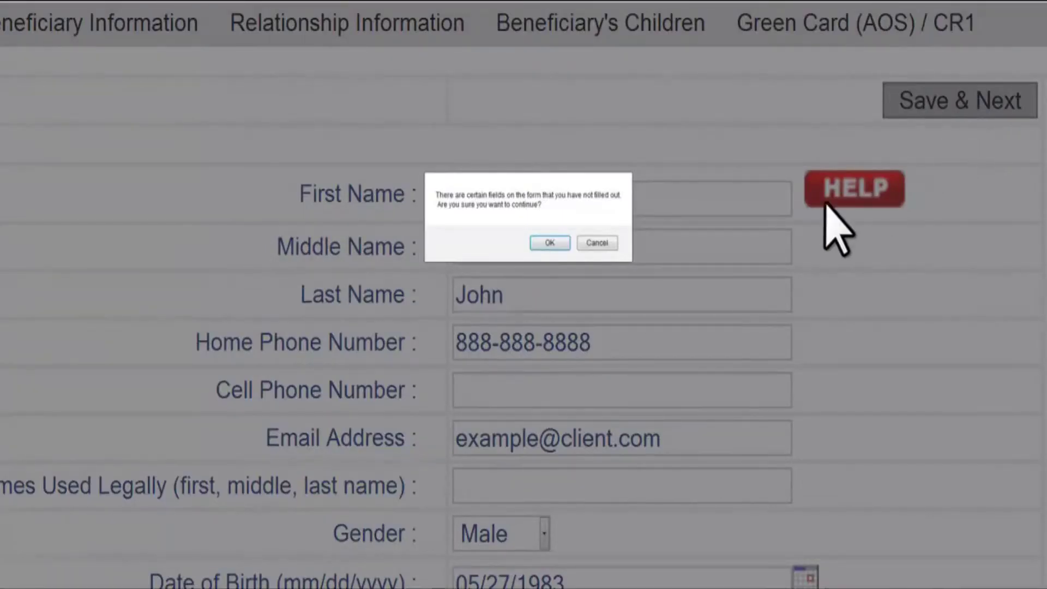
left_click(549, 243)
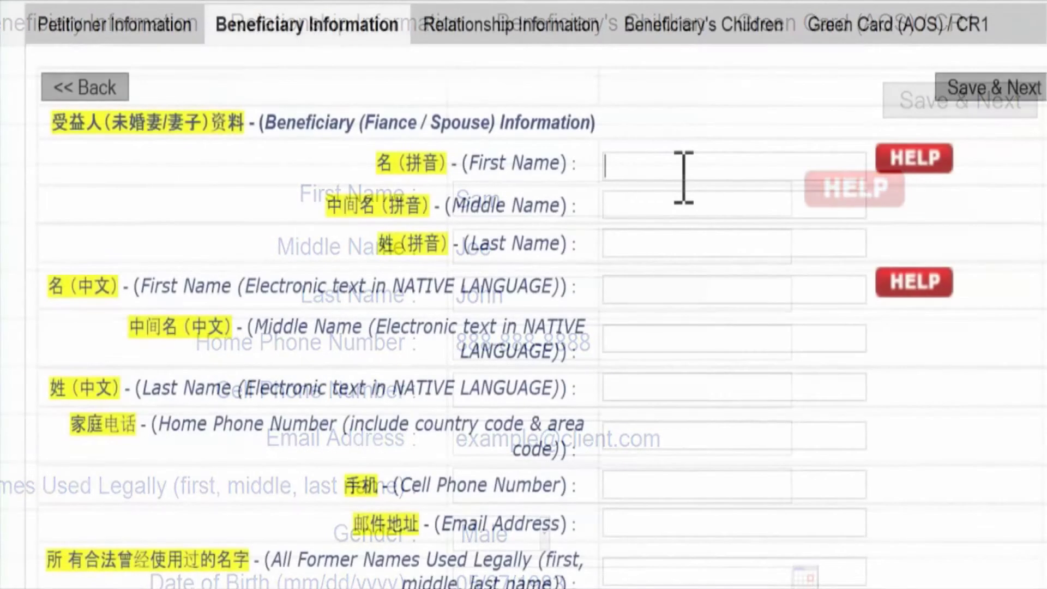
key("Tab")
left_click(666, 241)
Fill in the beneficiary's home phone, e-mail address and 'None' for former names
key("Tab")
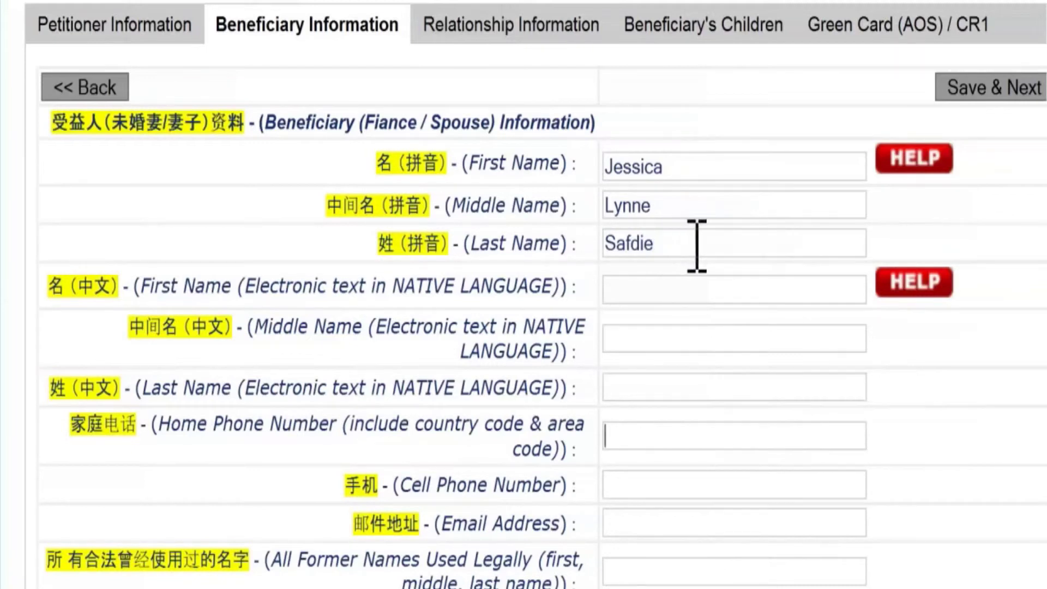
key("Tab")
key("Tab")
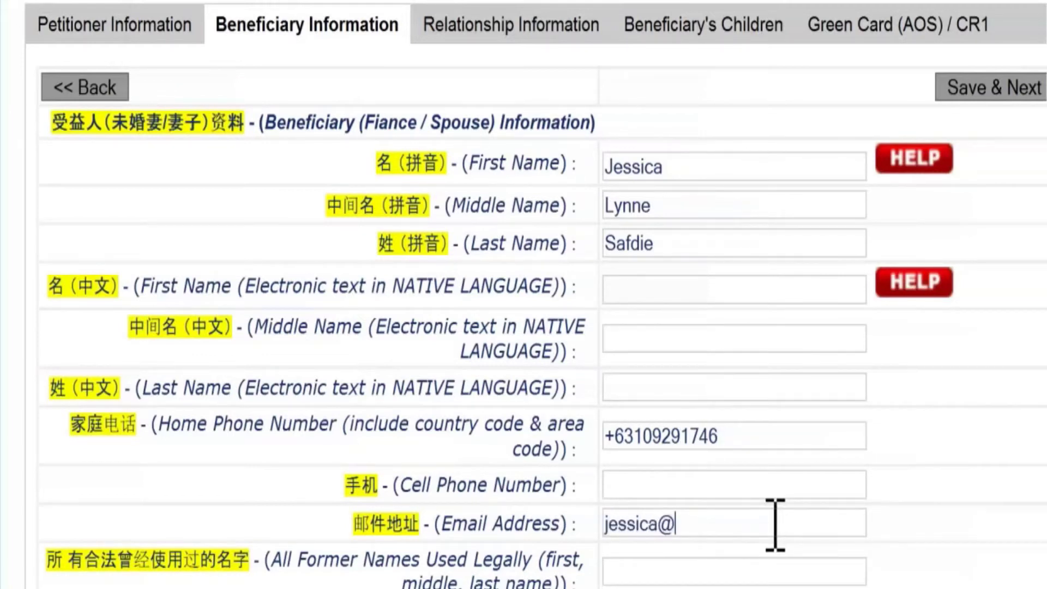
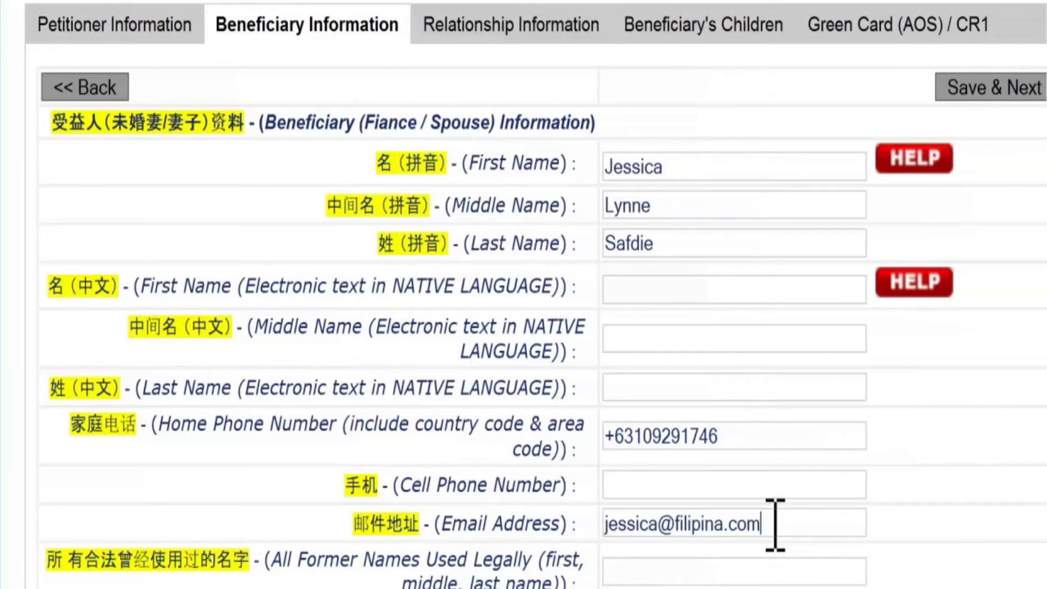
key("Tab")
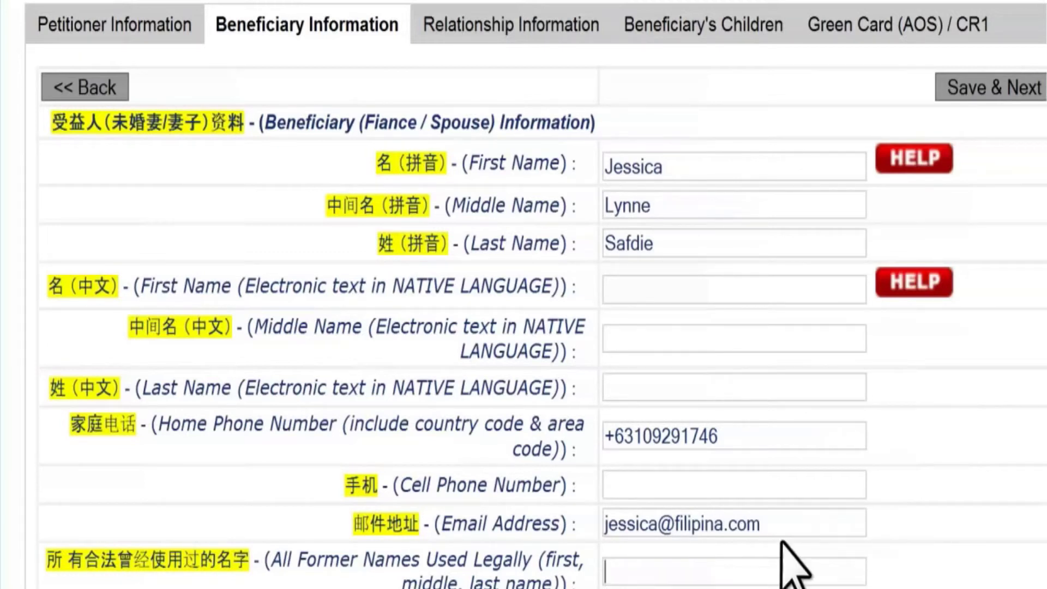
type("None")
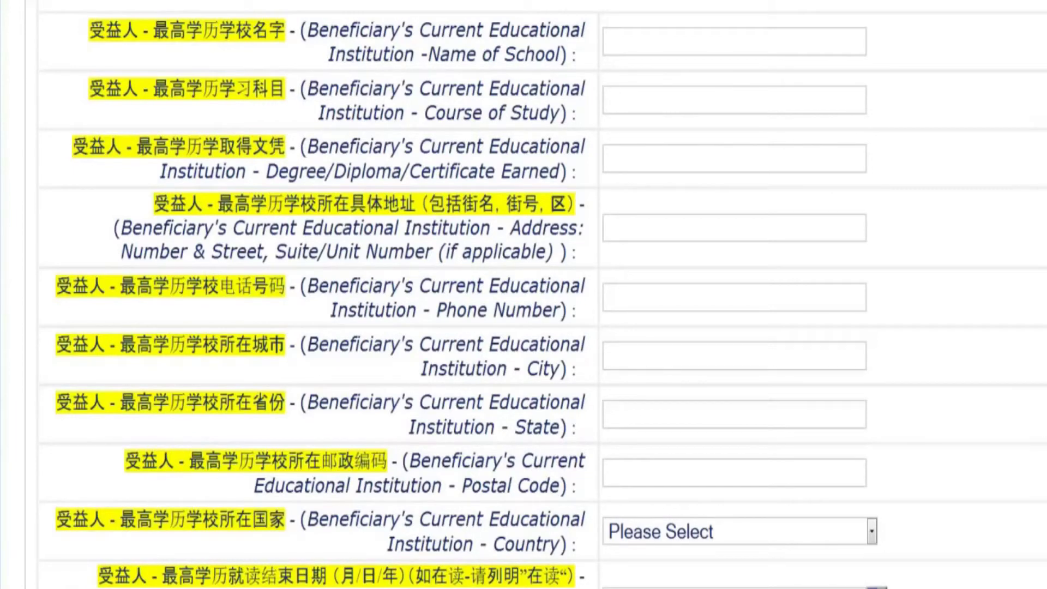
Scroll to the bottom of the Beneficiary Information tab and back up
scroll(523, 294, "down", 5)
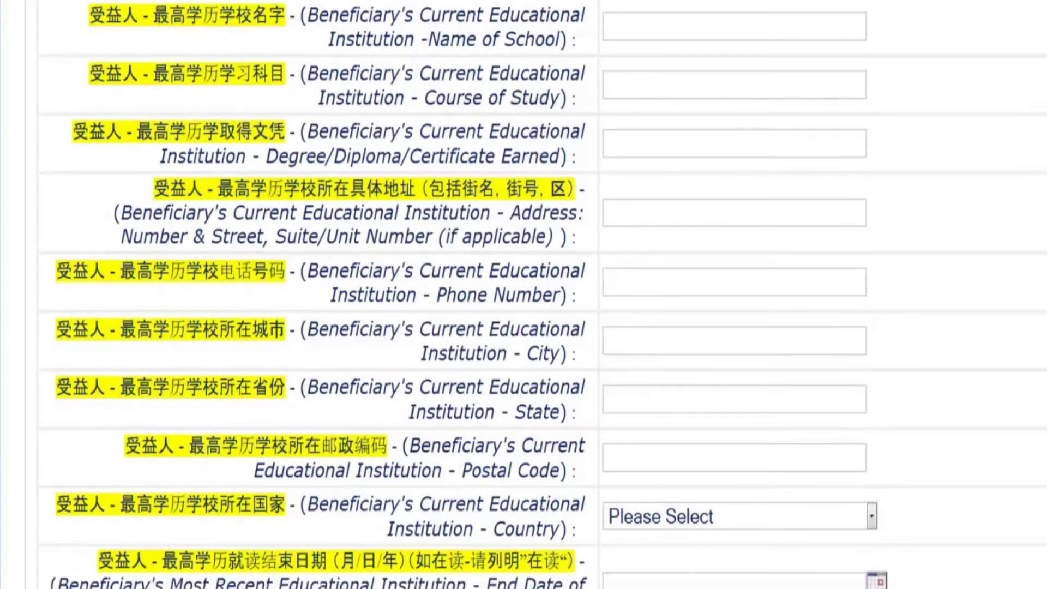
scroll(524, 294, "down", 13)
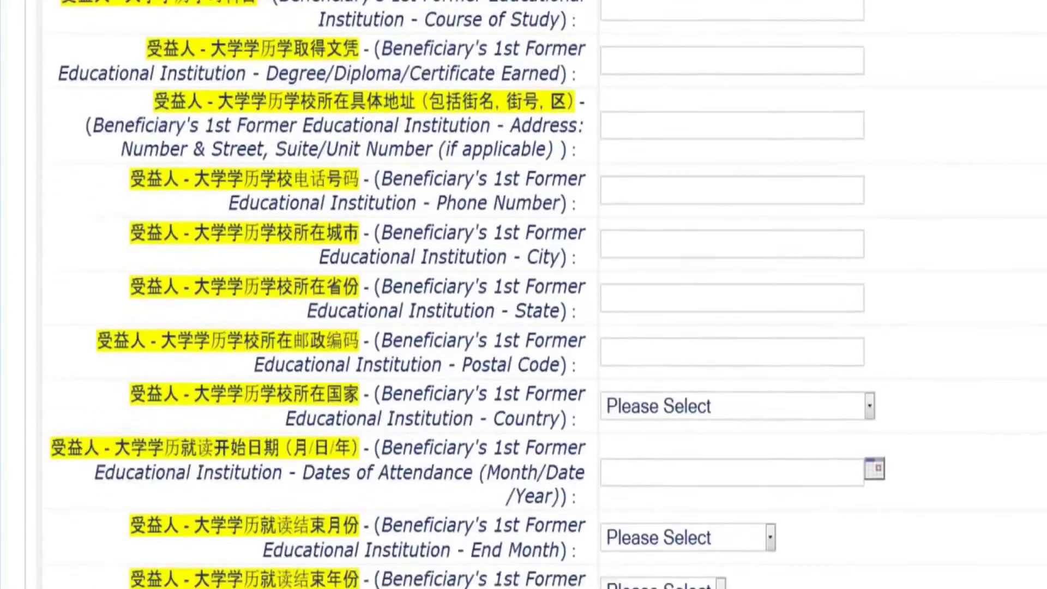
scroll(524, 294, "down", 17)
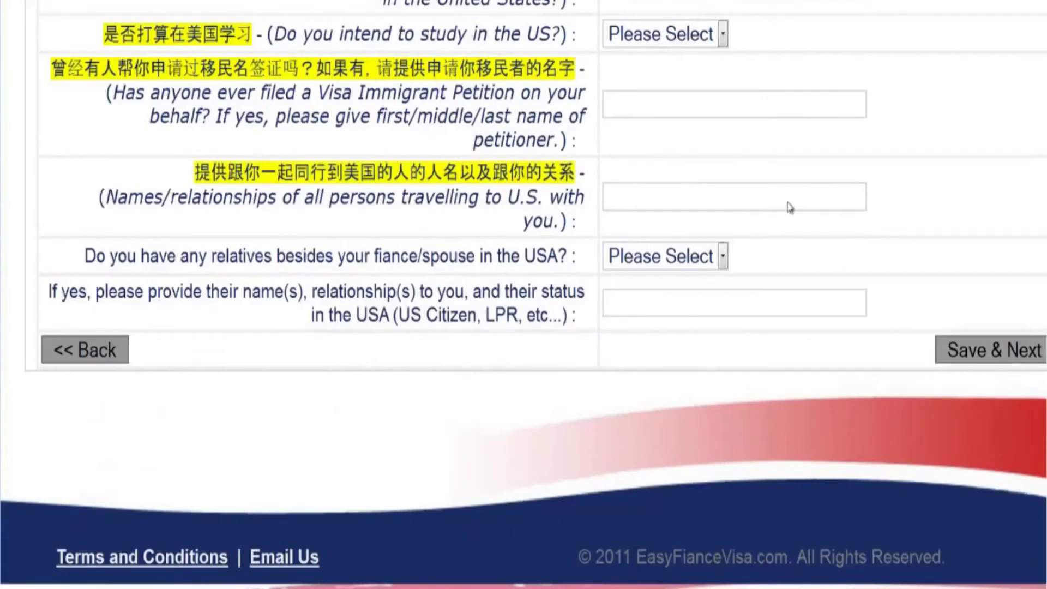
scroll(523, 295, "up", 20)
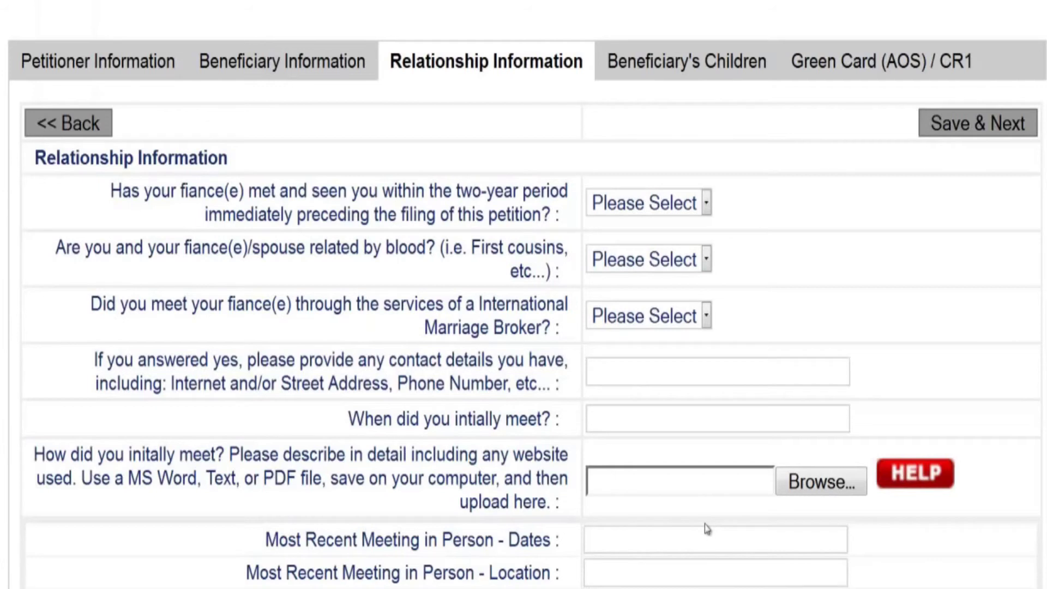
Scroll down the Relationship Information page toward Save & Next
scroll(1036, 184, "down", 1)
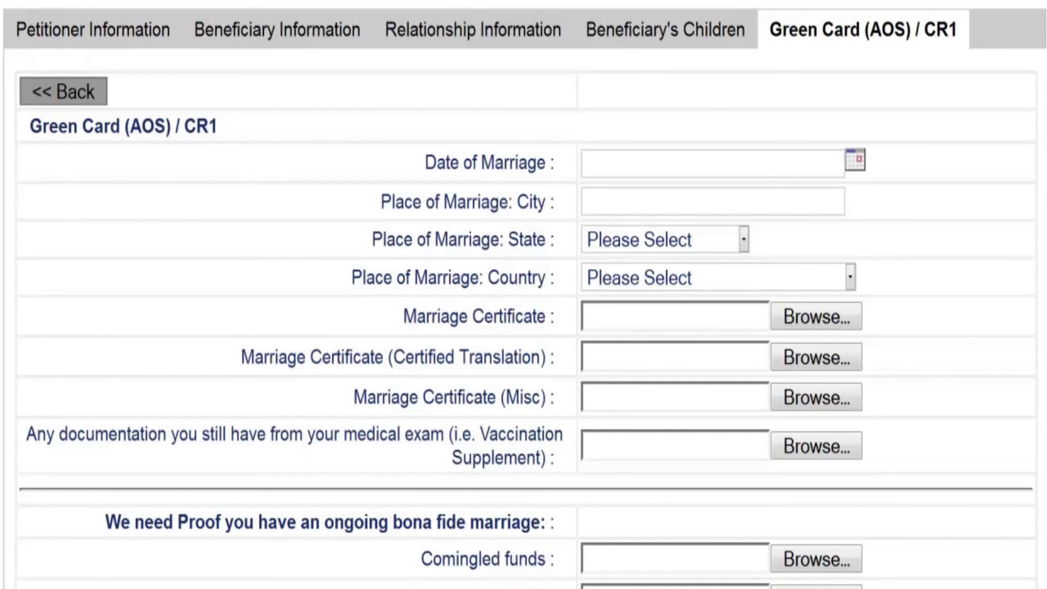
Scroll to the bottom of the Green Card (AOS) / CR1 page and save it
scroll(523, 294, "down", 3)
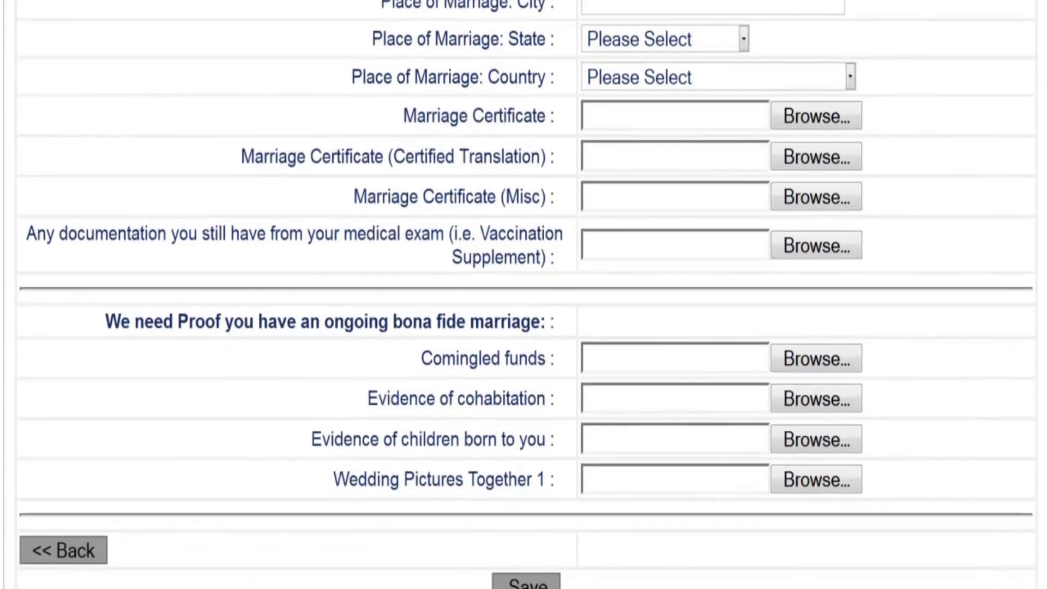
scroll(523, 295, "down", 2)
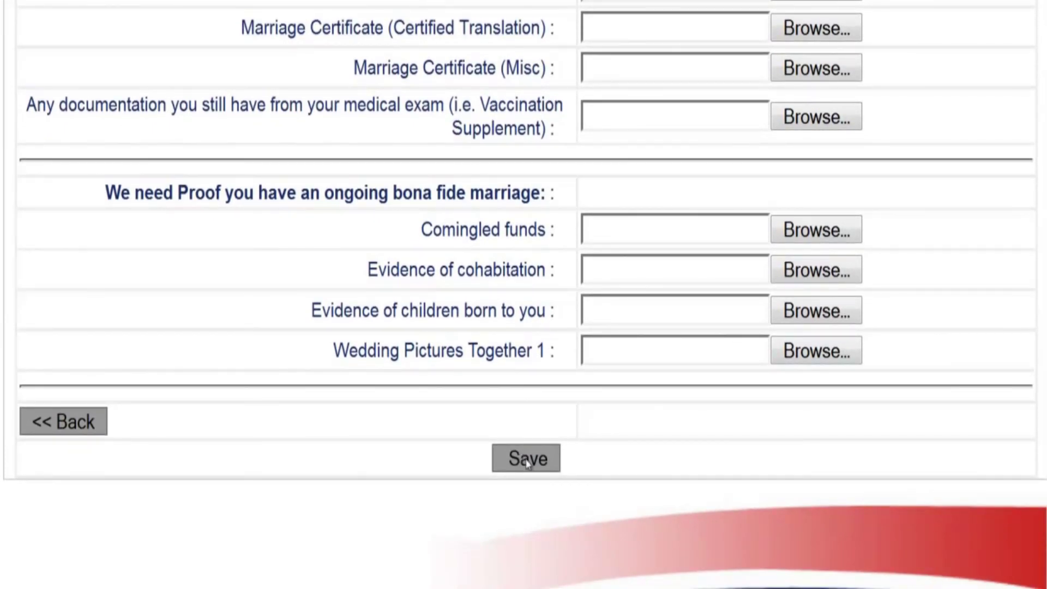
left_click(527, 462)
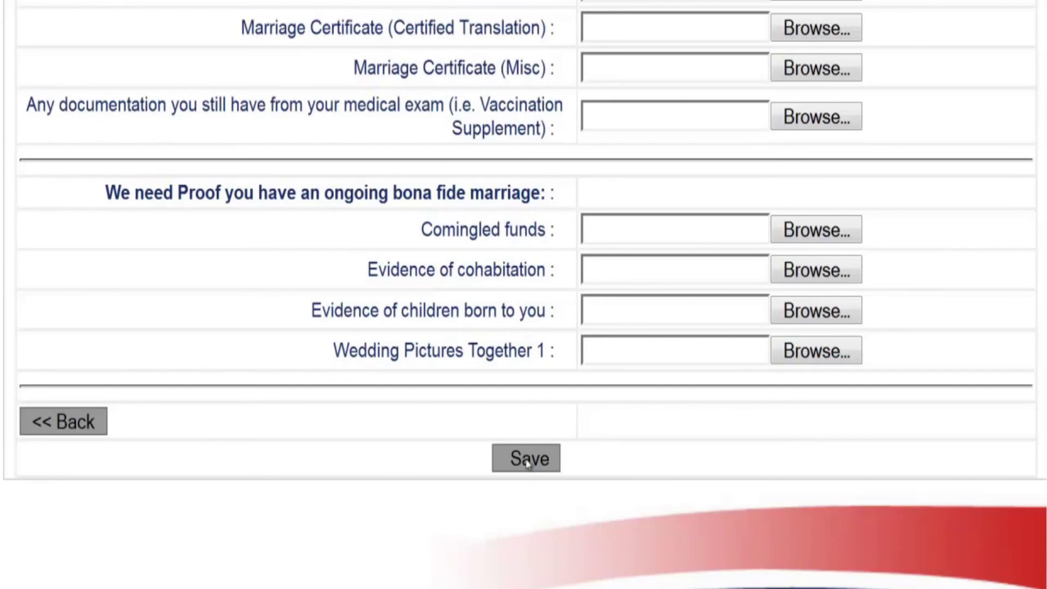